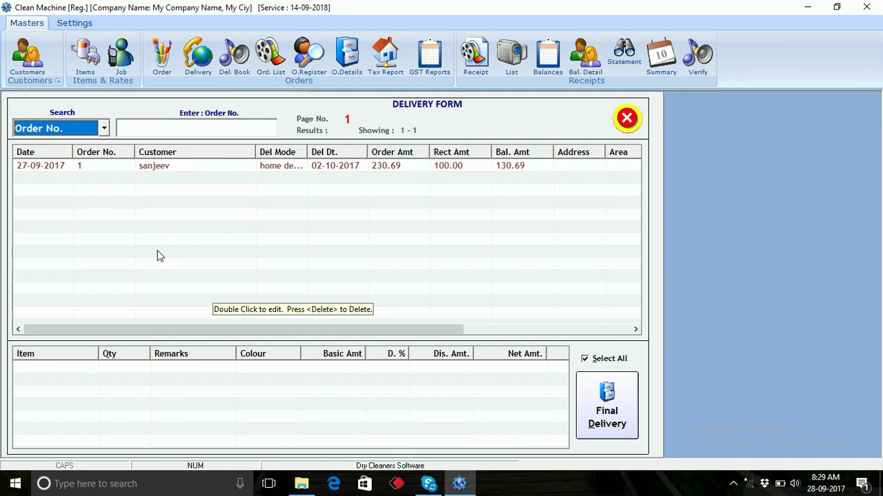
Step: Set the delivery form's search criterion to Customer Name and make the search text field ready for entry
click(104, 129)
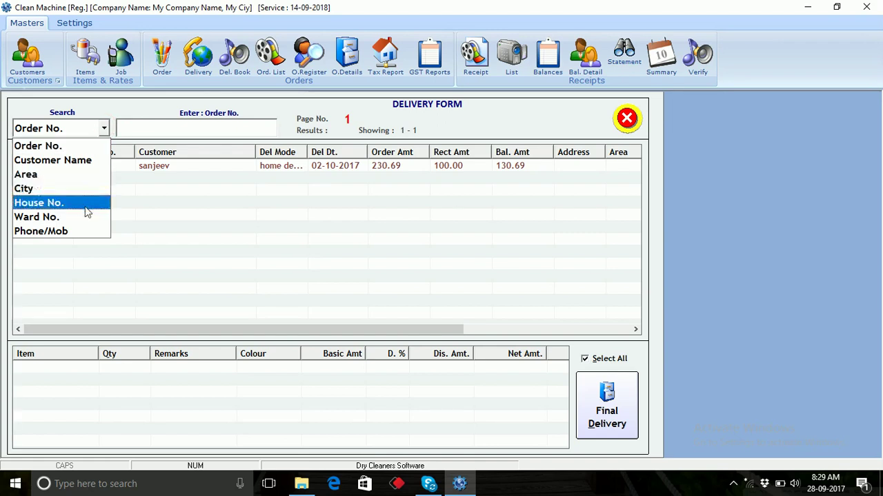
click(92, 150)
click(135, 129)
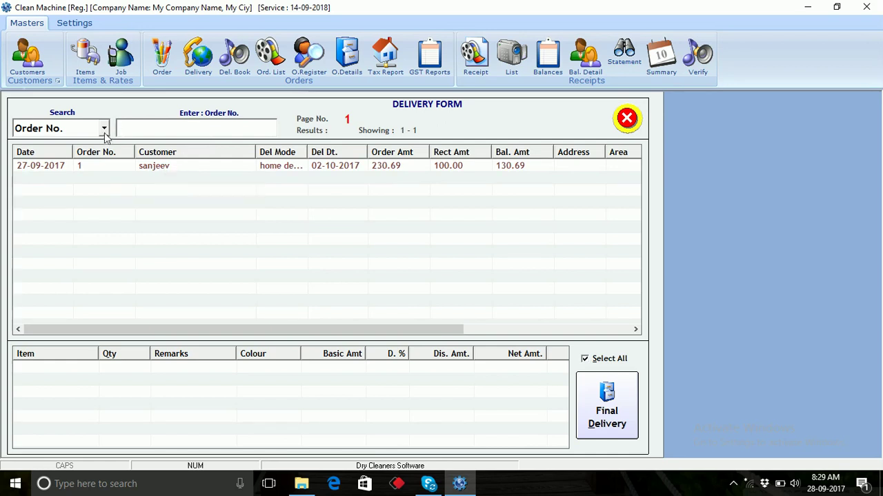
click(102, 129)
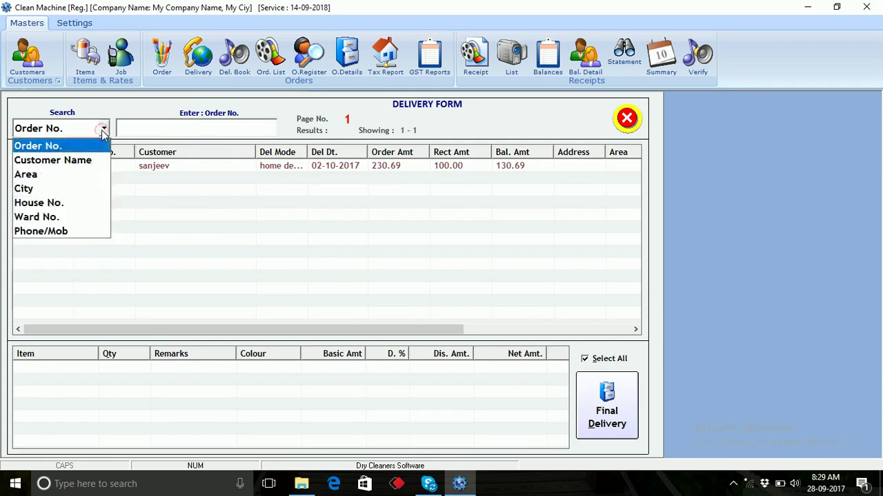
click(77, 161)
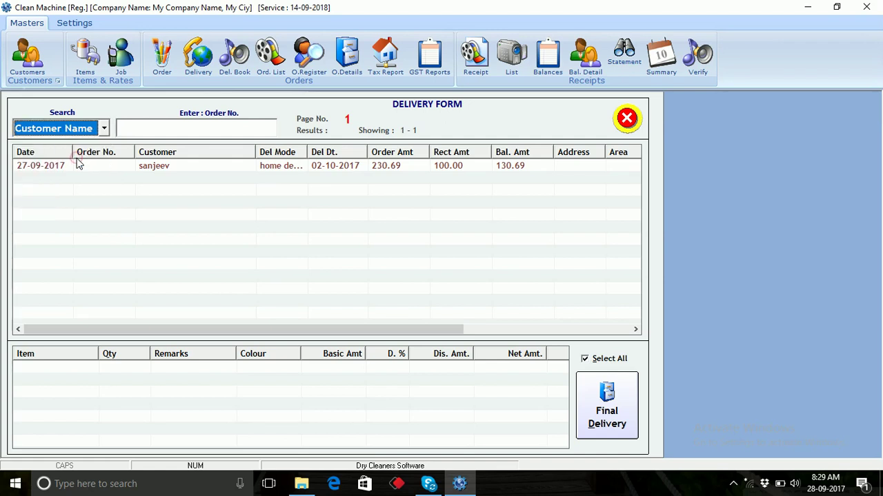
click(135, 130)
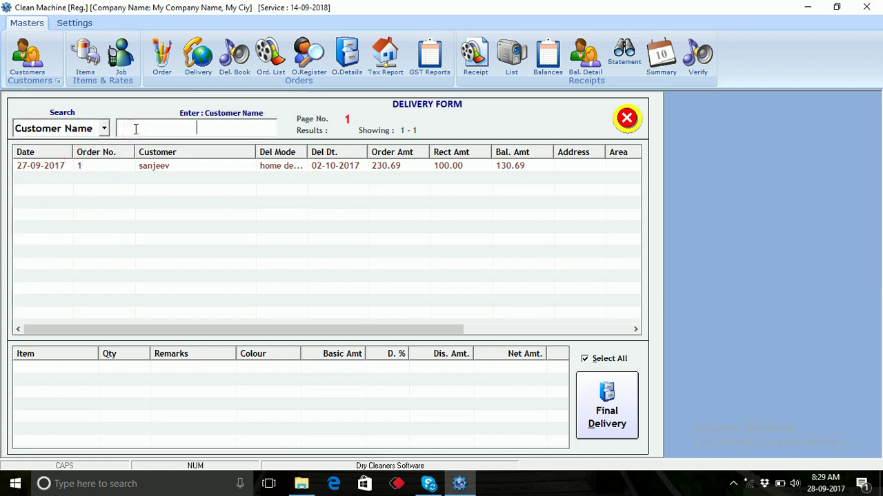
click(103, 129)
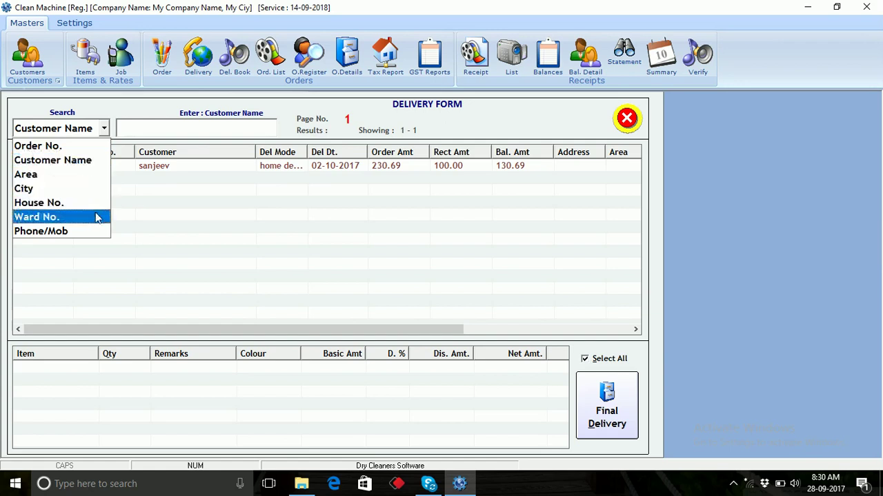
click(139, 126)
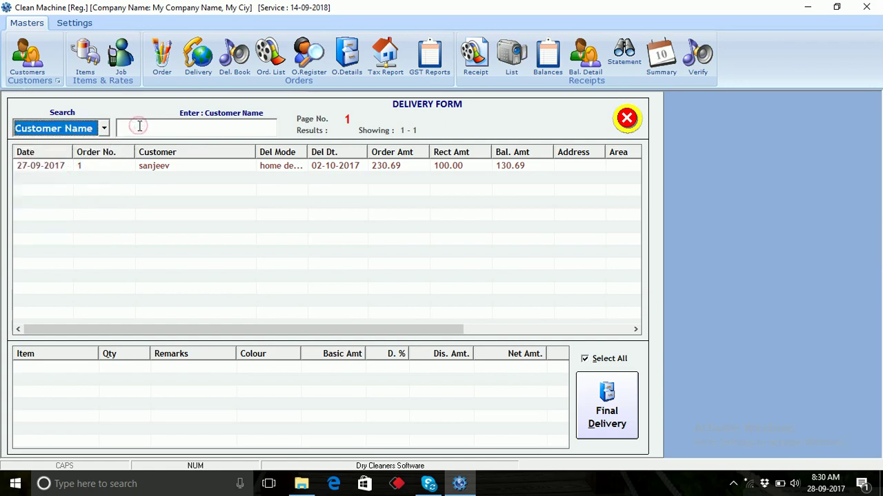
click(139, 126)
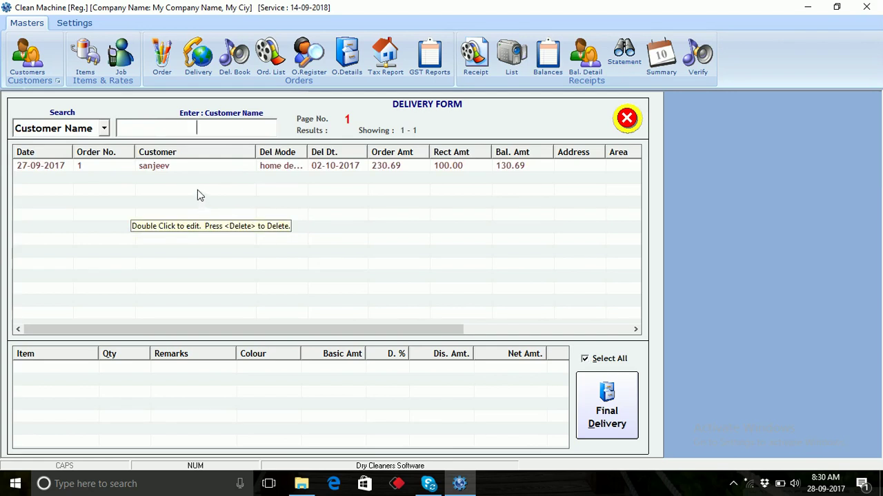
Step: Select order no. 1 with its Coat & Pant item and start its final delivery
click(244, 173)
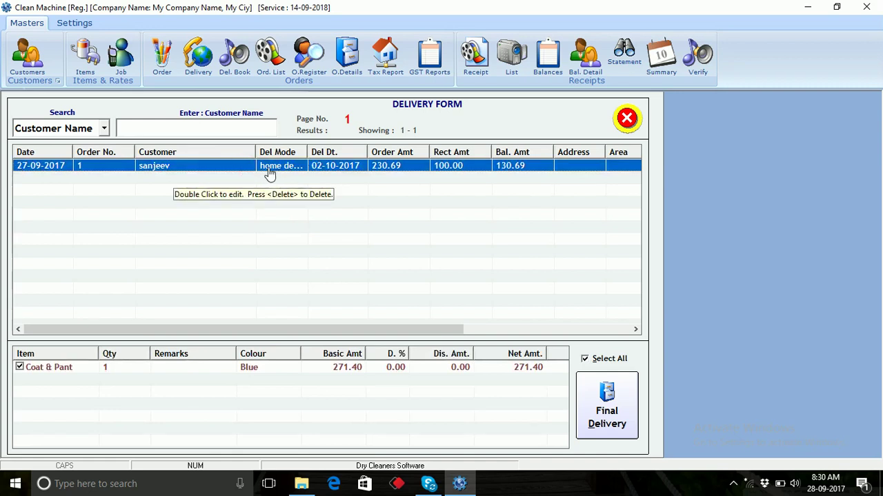
click(53, 373)
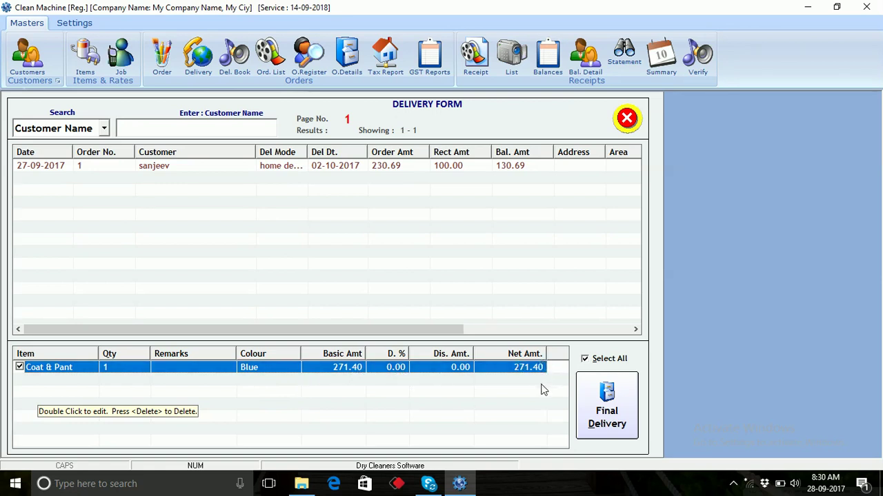
click(614, 396)
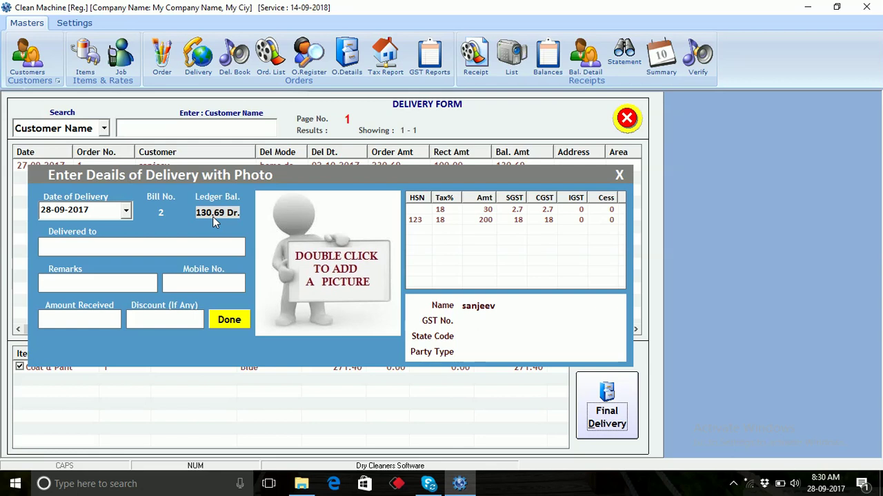
Step: Enter the recipient's name as Delivered to and 100 as the amount received, leaving the discount empty
click(102, 250)
text(sanjee)
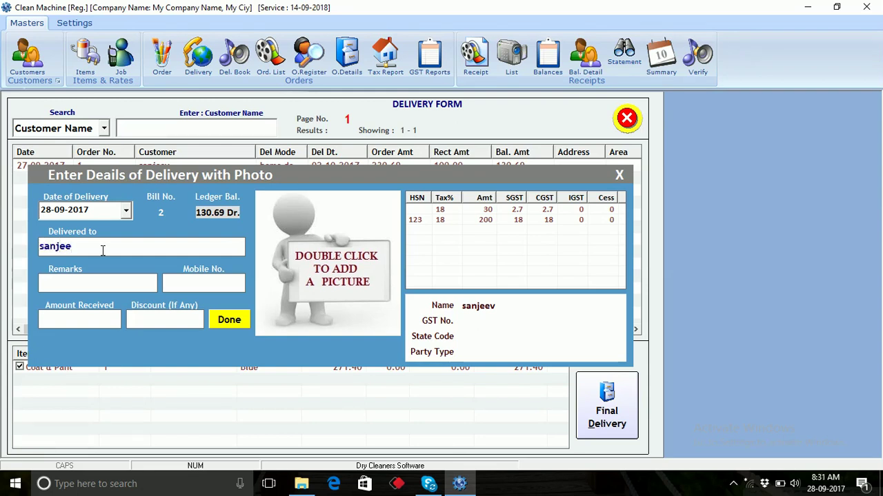
text(v)
key(Tab)
key(Tab)
text(100)
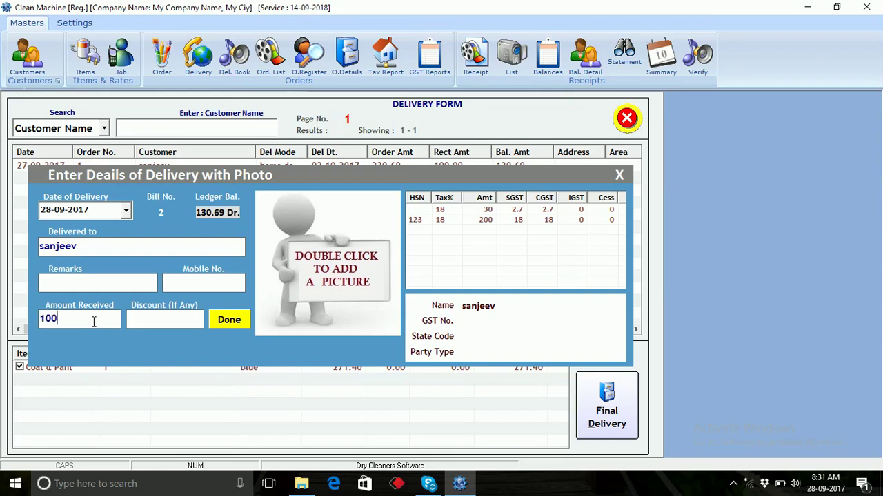
click(137, 323)
Step: Complete the delivery without adding a picture and close the delivery form
double_click(337, 271)
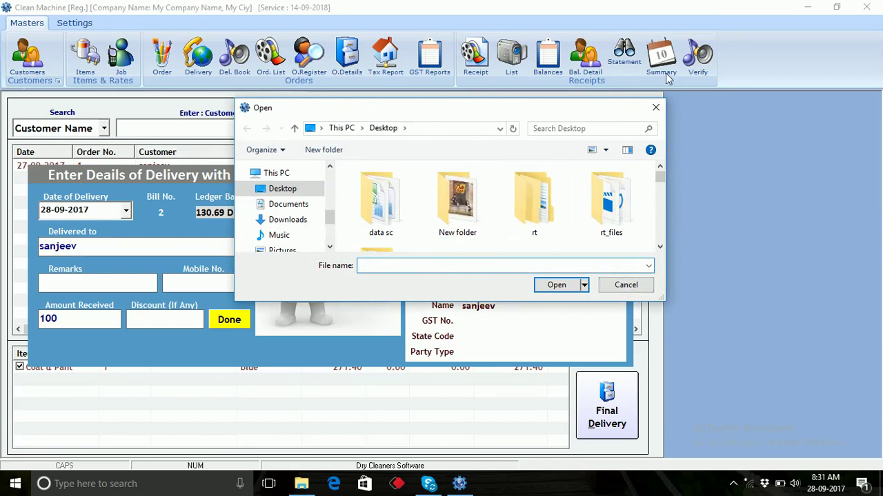
click(655, 109)
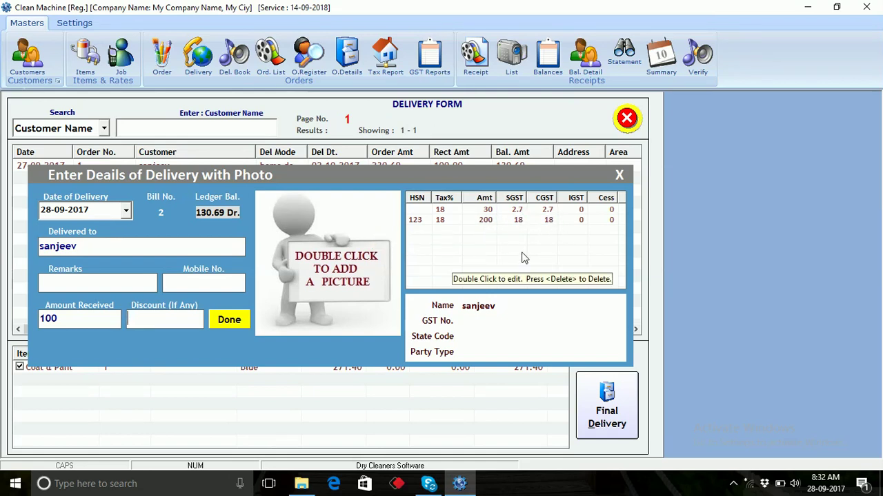
click(230, 321)
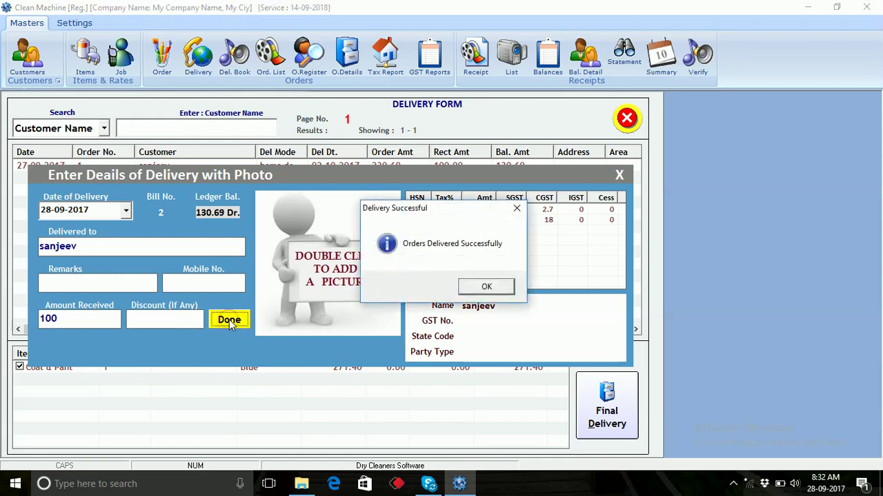
click(489, 287)
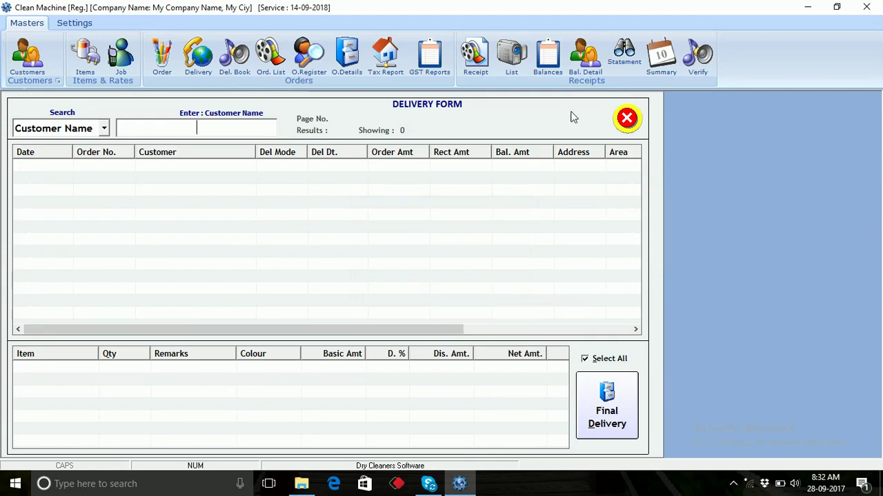
click(627, 120)
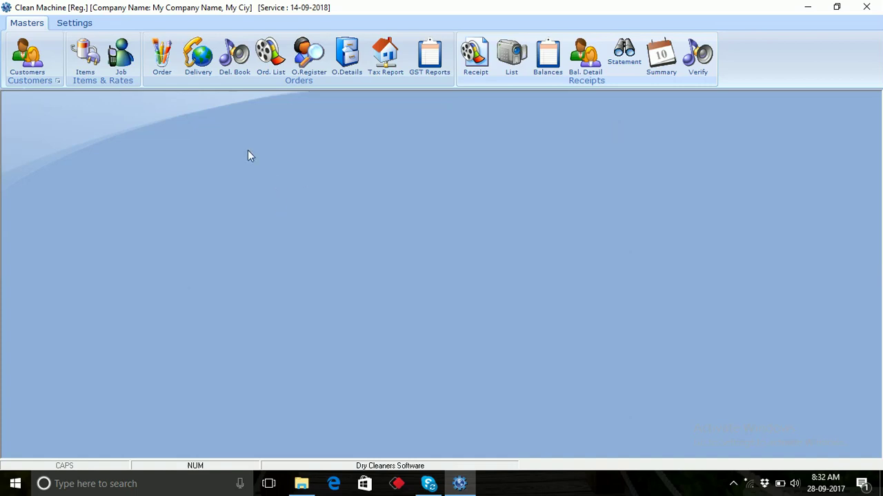
Step: Open the delivery book and examine the delivered order, the AccountName search option and the total amount received
click(240, 61)
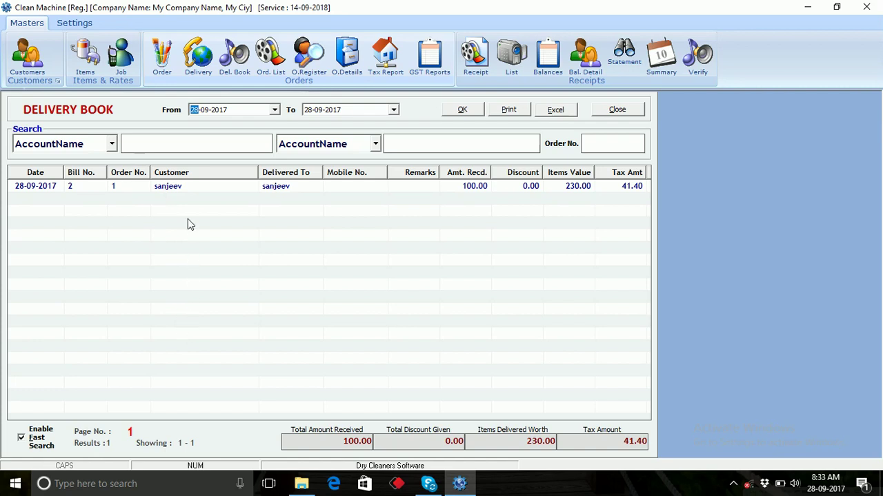
double_click(187, 195)
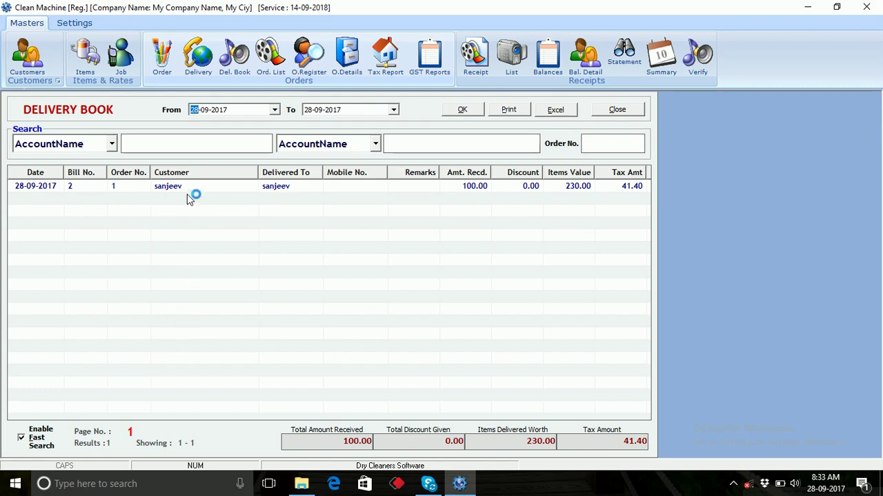
click(112, 143)
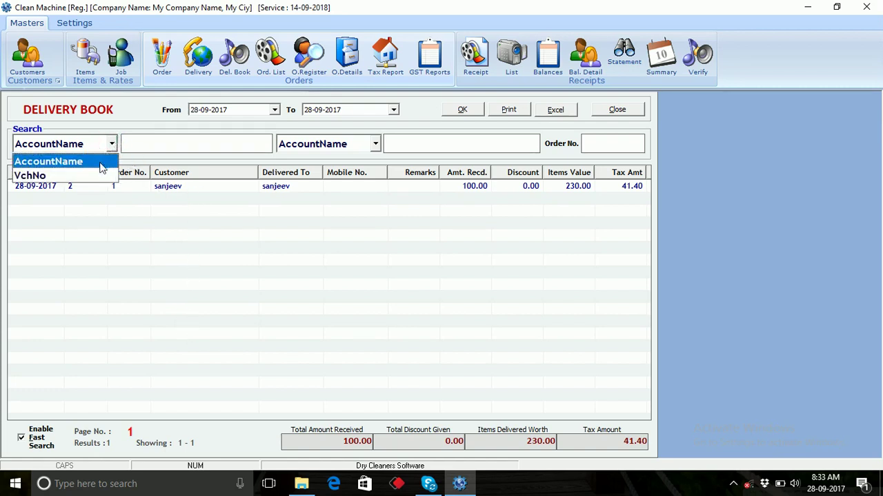
click(102, 162)
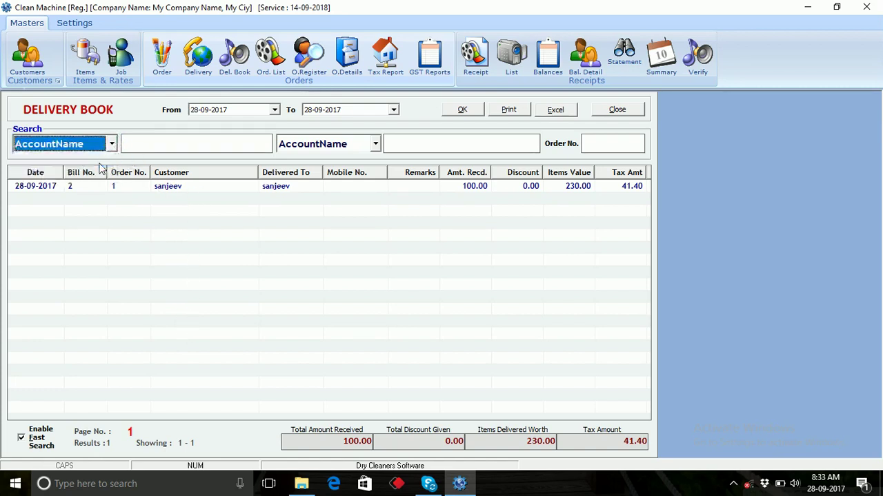
click(138, 145)
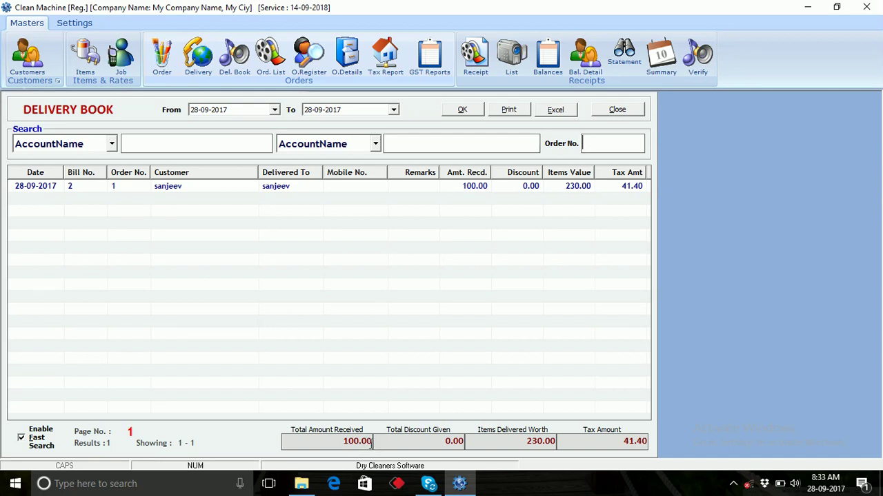
double_click(371, 443)
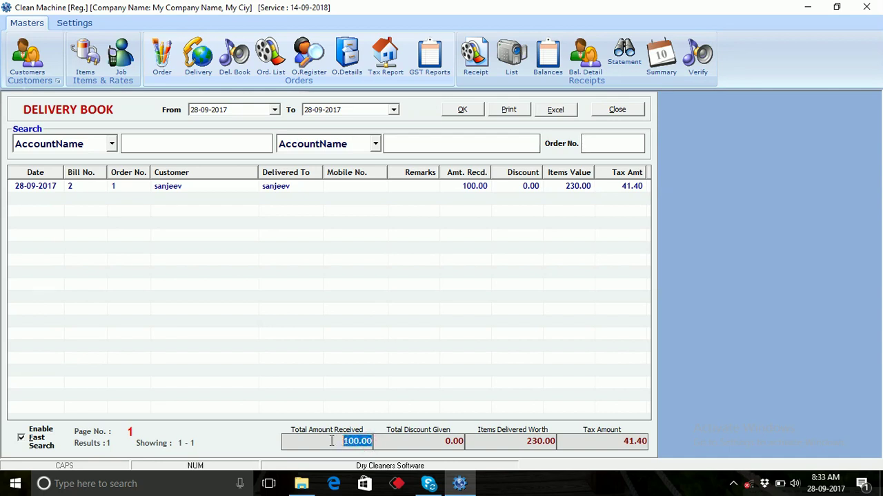
click(333, 440)
Step: Export the delivery book to Excel, check the exported sheet, and close it without saving along with the delivery book
click(511, 114)
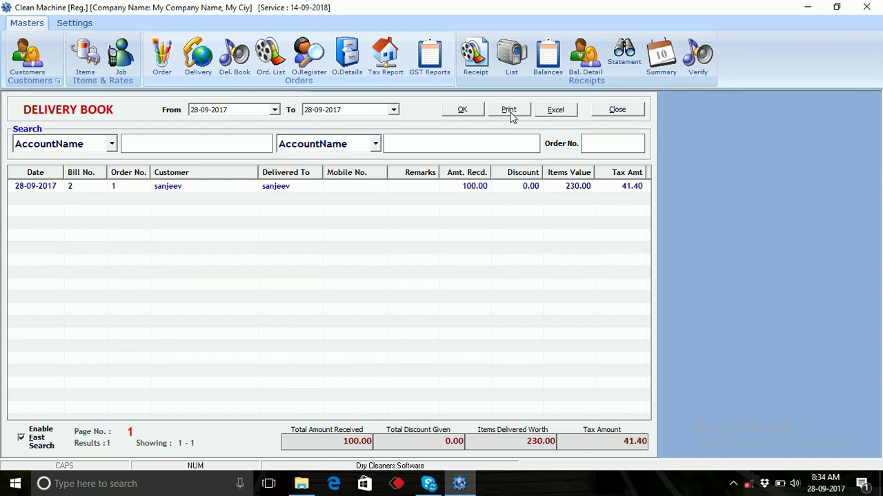
click(555, 114)
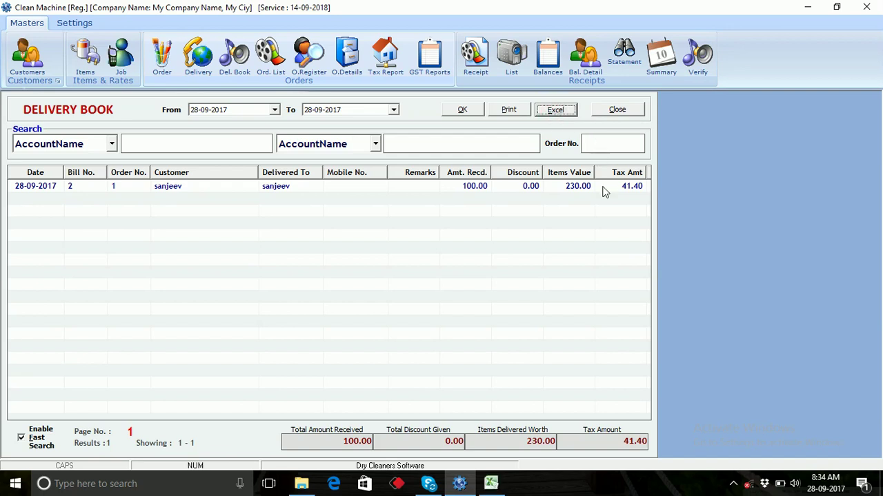
click(492, 487)
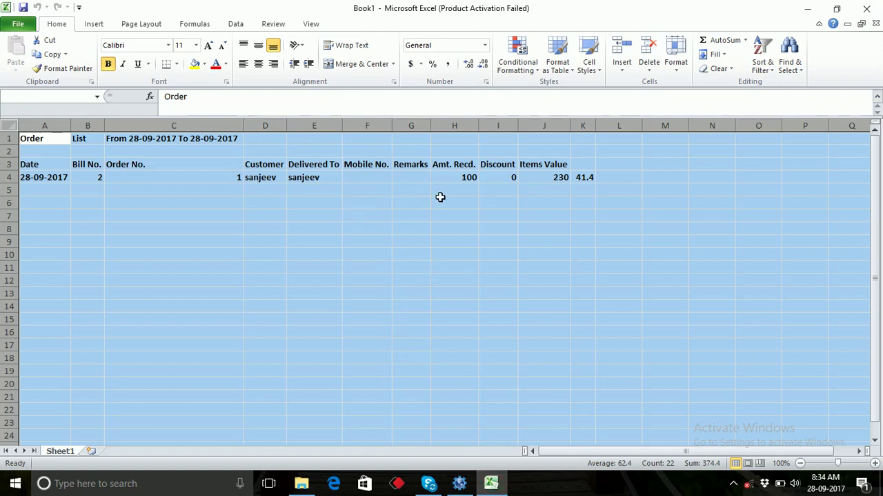
click(867, 9)
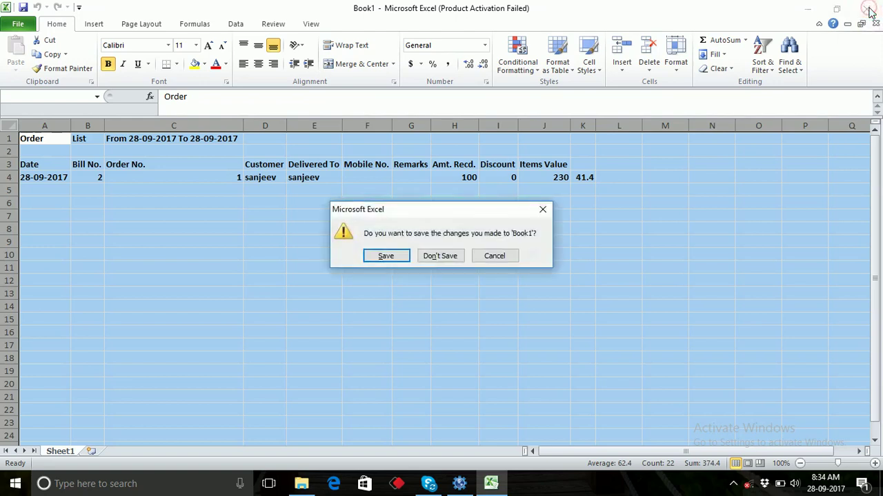
click(433, 257)
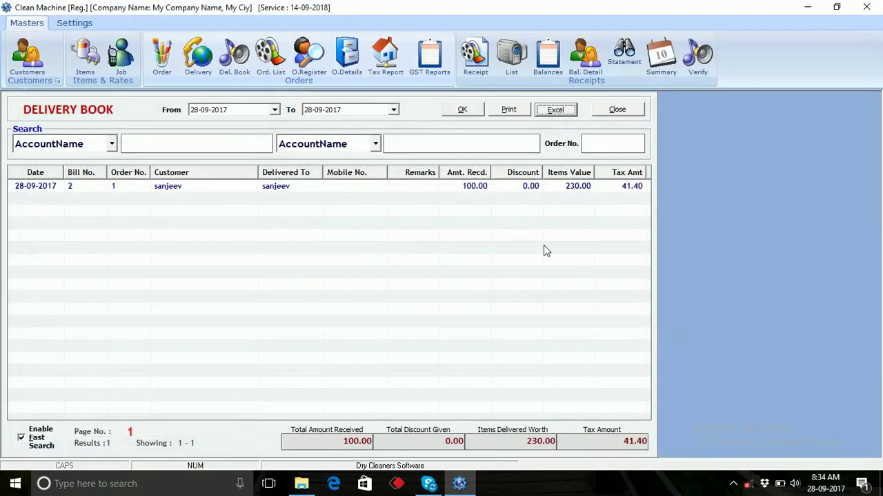
click(618, 110)
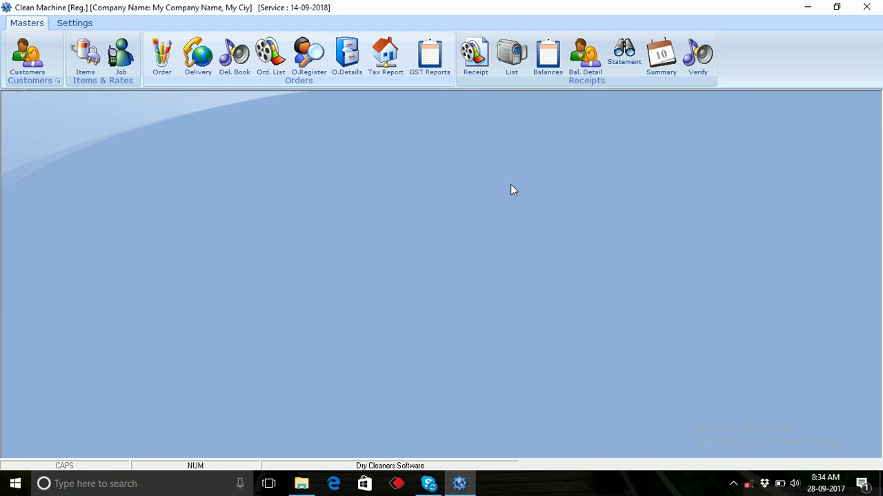
Step: Open the customer balance report, examine the second customer's outstanding balance and close the report
click(556, 59)
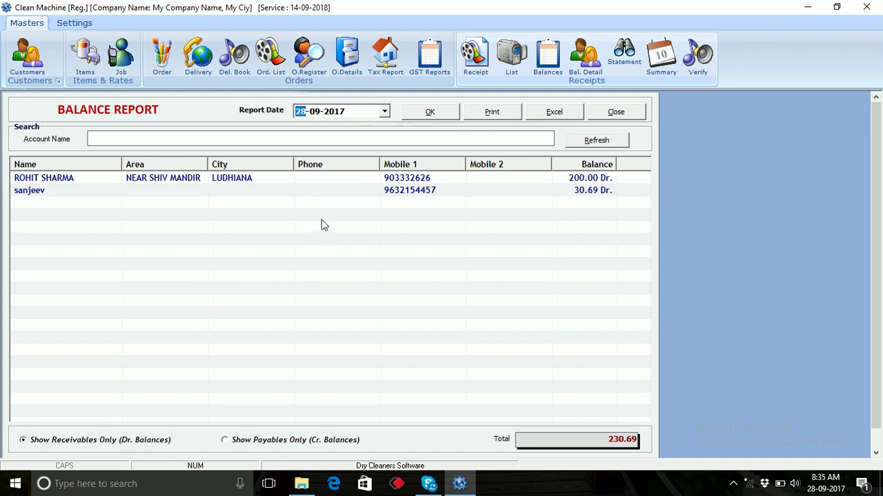
click(331, 194)
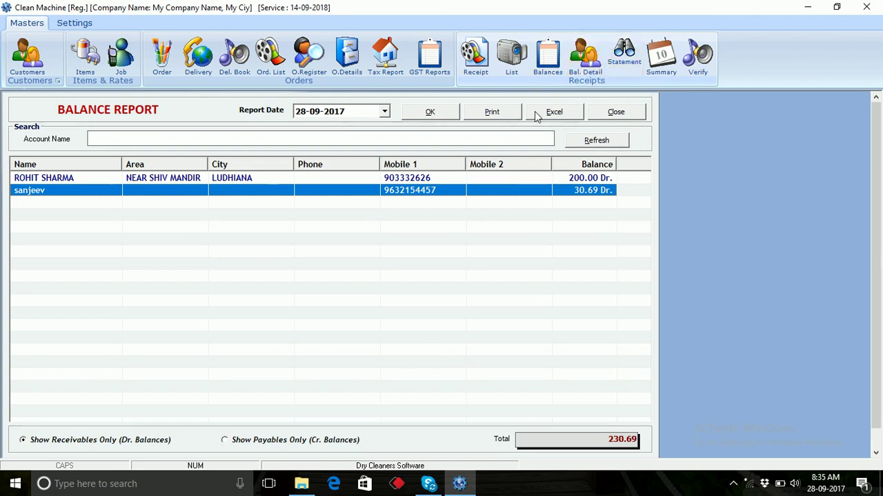
click(617, 113)
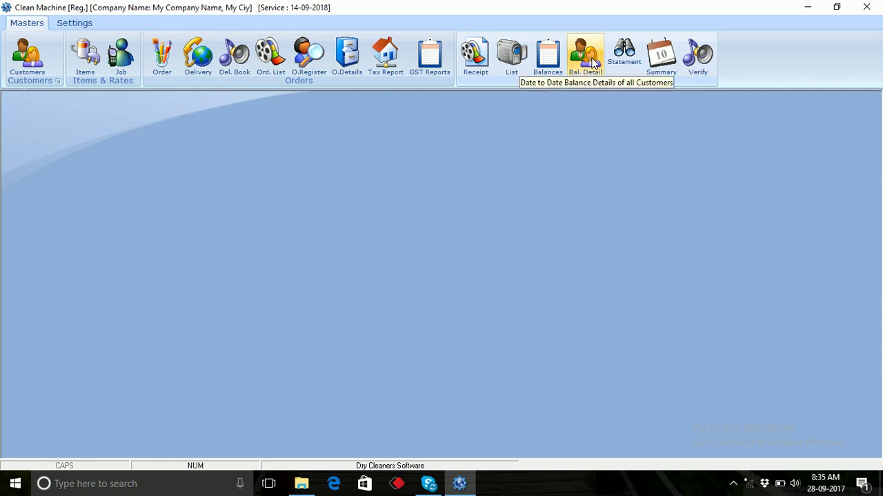
Step: Open the date-to-date balance details and examine the first customer's opening, debit, credit and closing balances
click(593, 63)
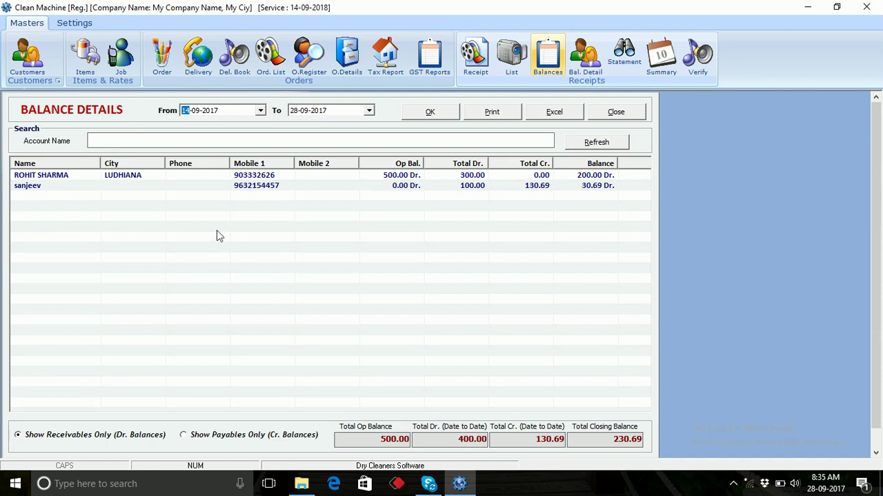
click(401, 175)
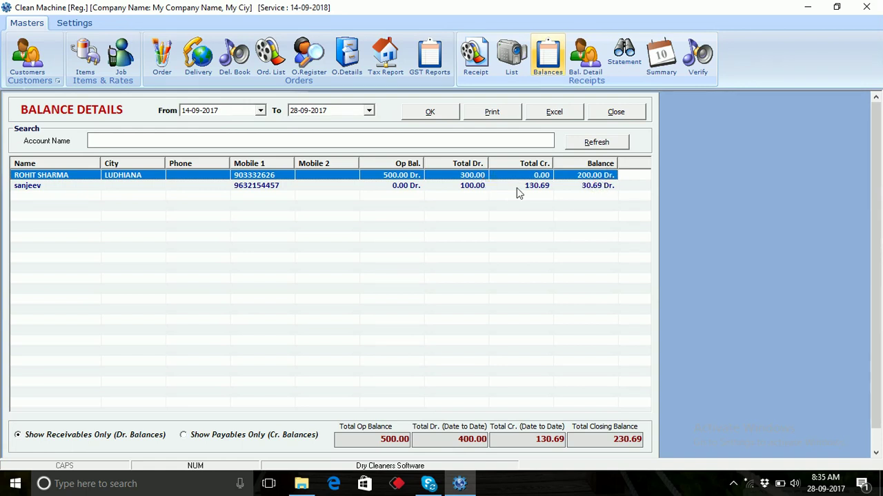
Step: Examine the second customer's debit, credit and closing balance in the balance details, and close the report
click(472, 188)
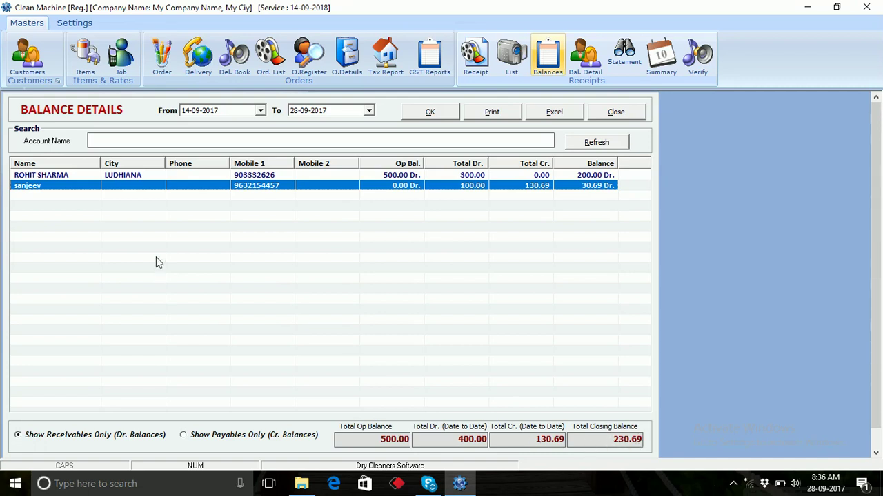
click(617, 115)
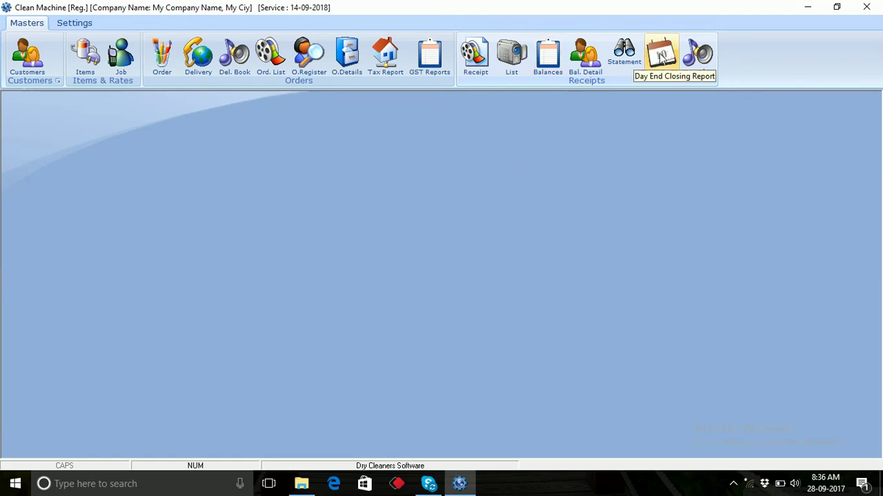
Step: Review the day end closing summary for 01-09-2017 to 28-09-2017, covering item movements and cash received, and close it
click(660, 58)
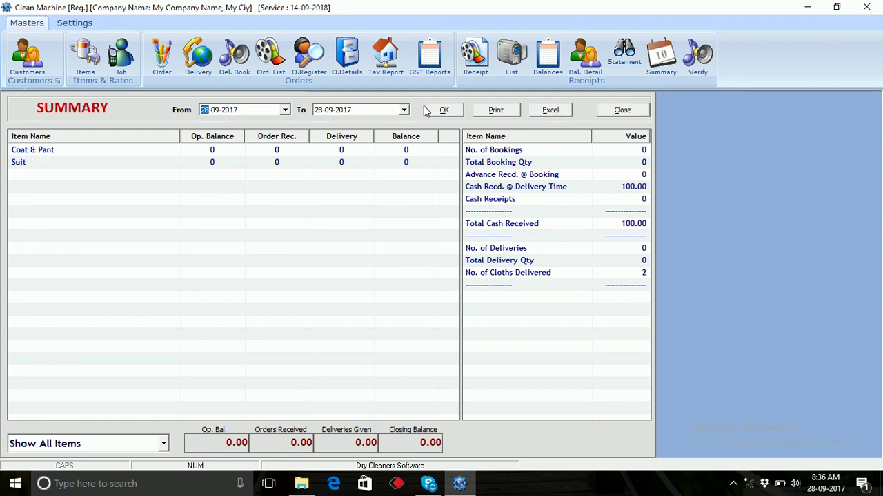
text(01)
click(452, 111)
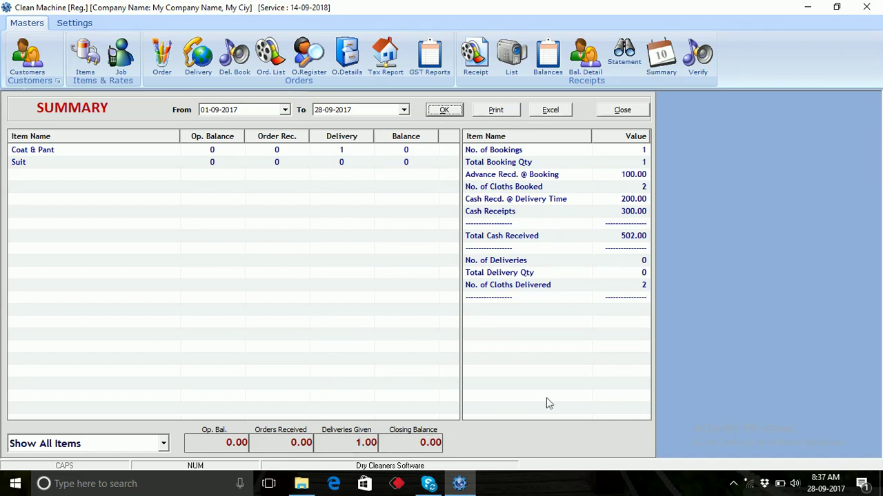
click(616, 111)
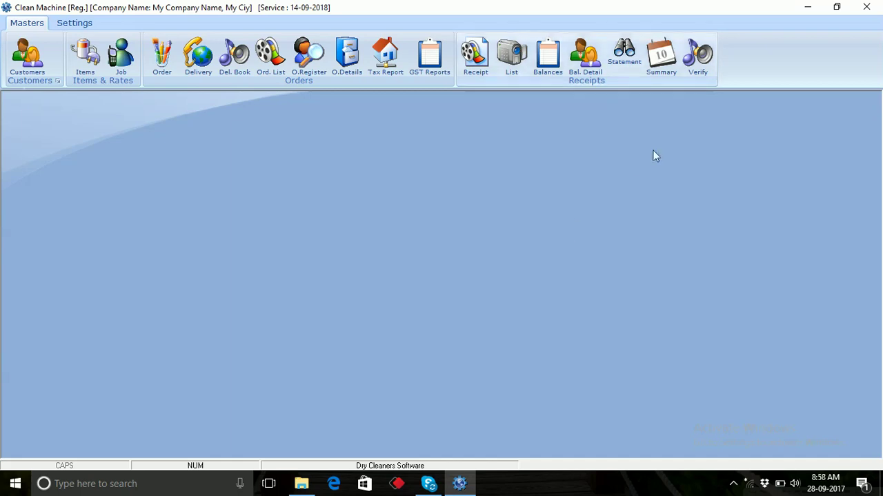
Step: Open the stock checking screen, examine the order's tag verification columns and close it
click(703, 63)
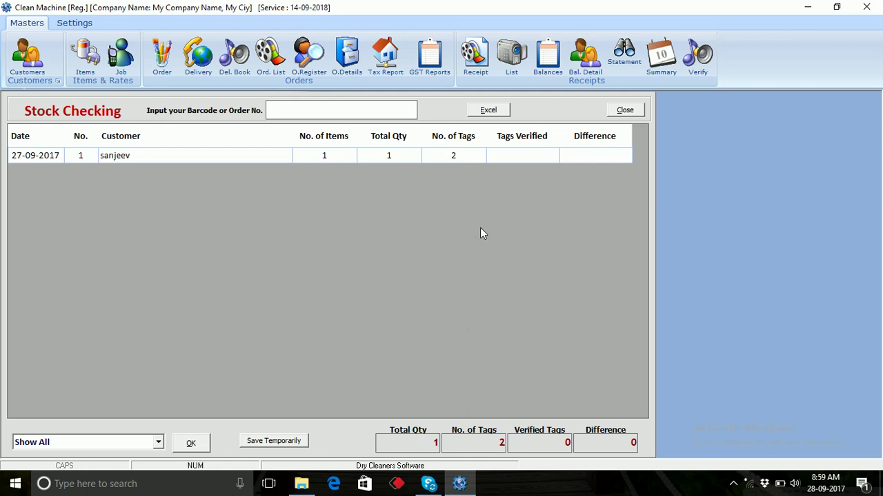
click(632, 111)
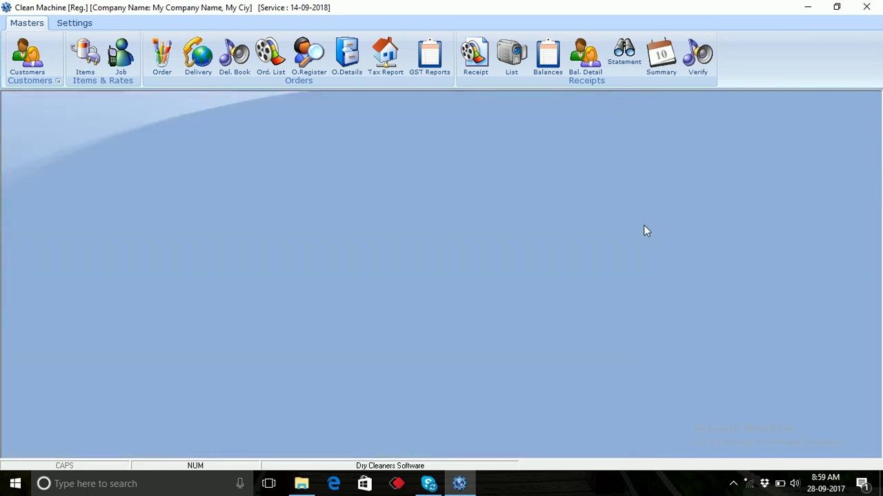